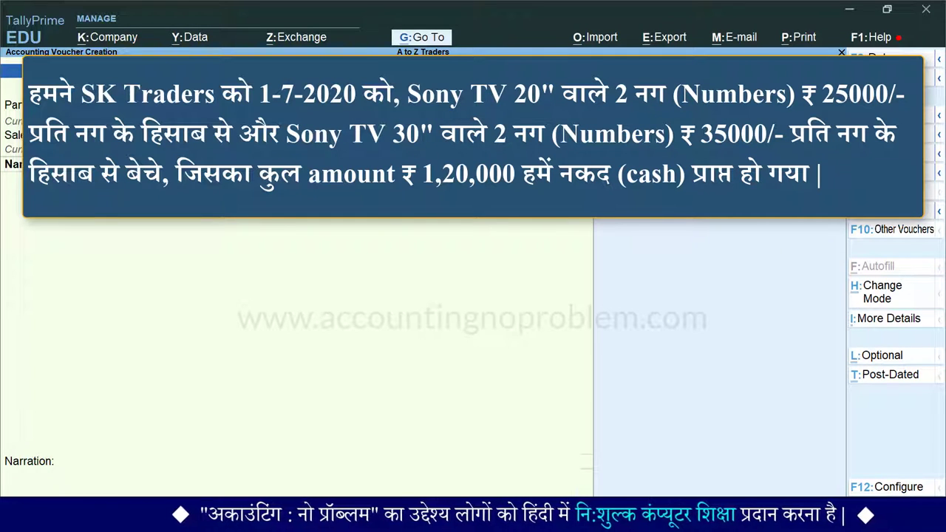
Change the sales voucher date to 1.7, i.e. 1 July 2020
{"action": "key", "text": "F2"}
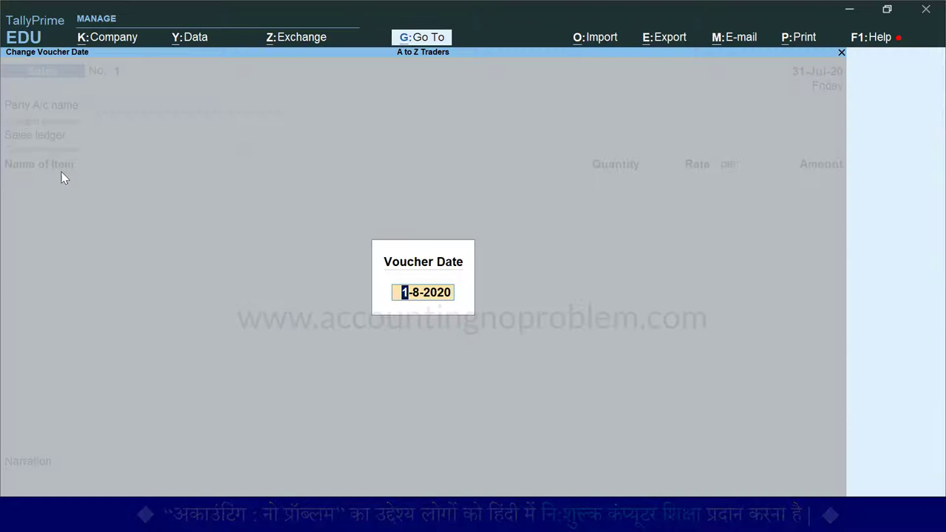
{"action": "type", "text": "1.7"}
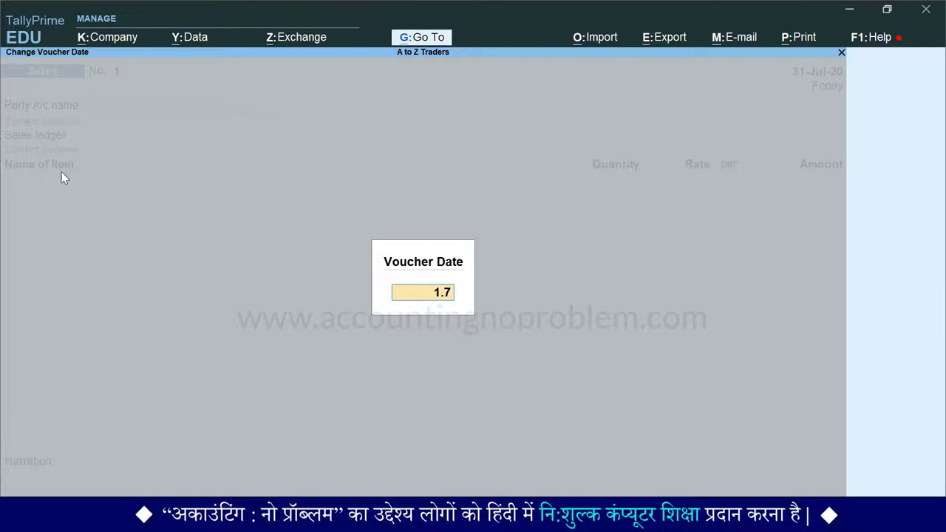
{"action": "key", "text": "Return"}
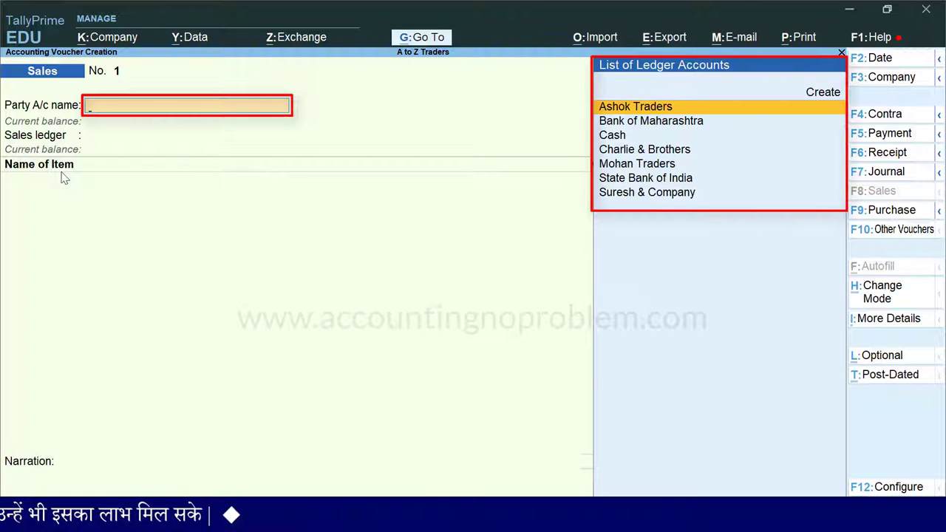
Choose Cash as the party account and skip the dispatch details
{"action": "key", "text": "Down"}
{"action": "key", "text": "Down"}
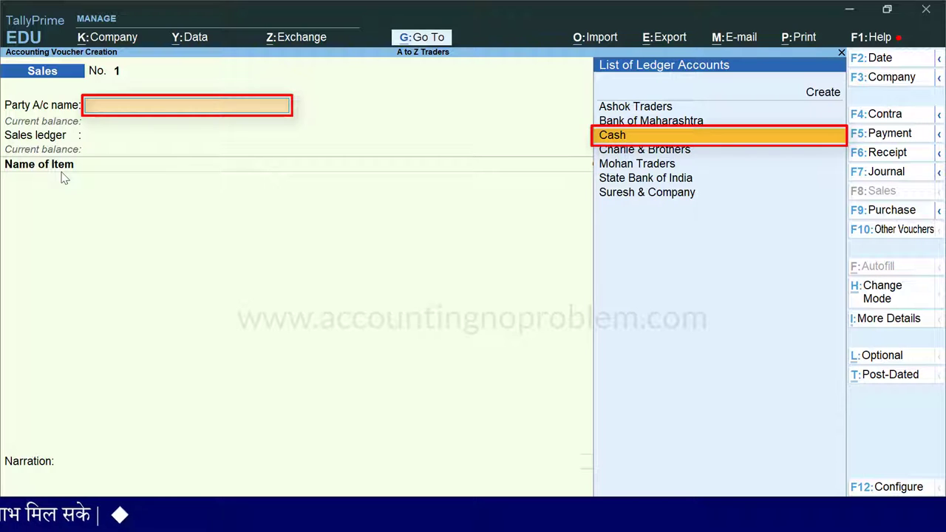
{"action": "key", "text": "Return"}
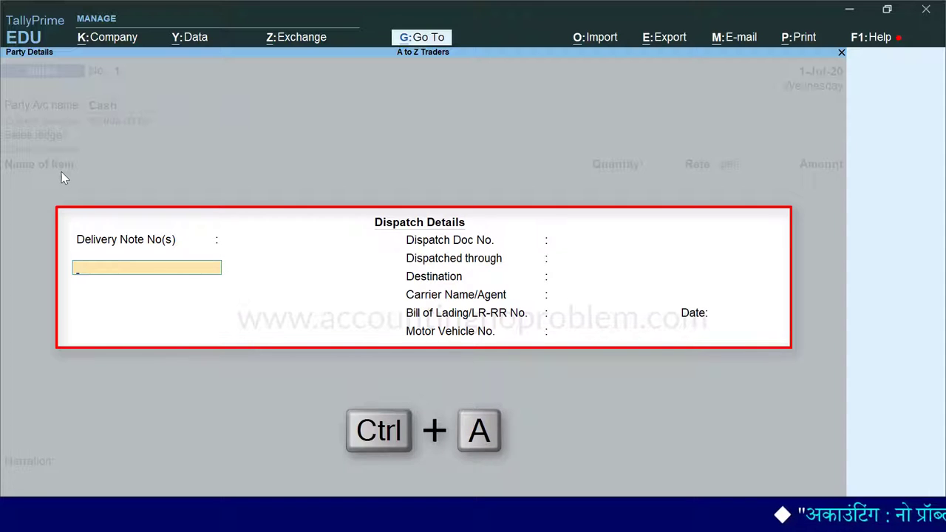
{"action": "key", "text": "ctrl+a"}
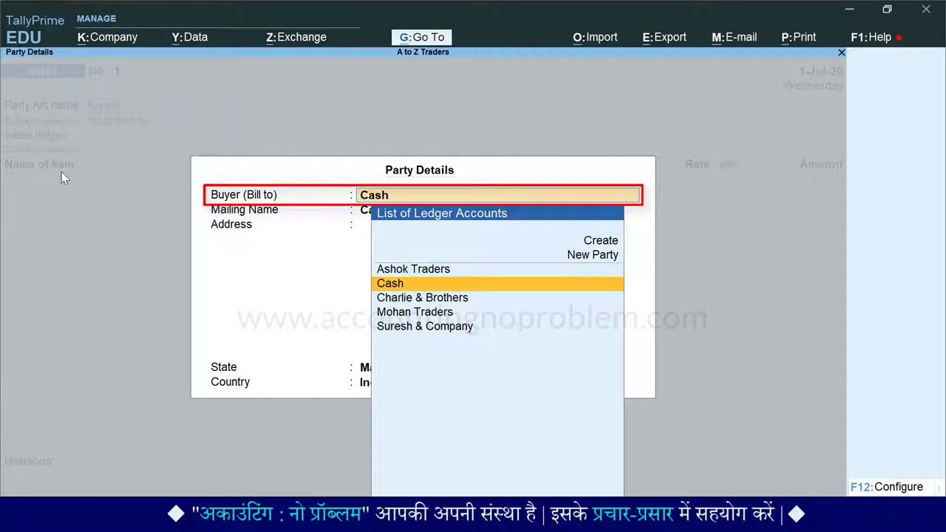
Create SK Traders as the new Buyer (Bill to) party and enter its address
{"action": "type", "text": "SK Traders"}
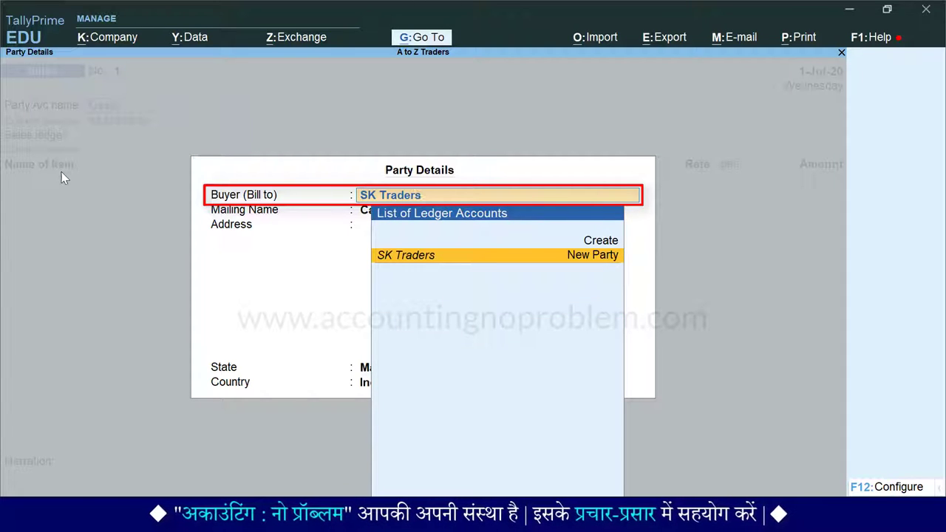
{"action": "key", "text": "Return"}
{"action": "key", "text": "Return"}
{"action": "key", "text": "Return"}
{"action": "key", "text": "Return"}
{"action": "key", "text": "Return"}
{"action": "key", "text": "Return"}
{"action": "key", "text": "Return"}
{"action": "key", "text": "Return"}
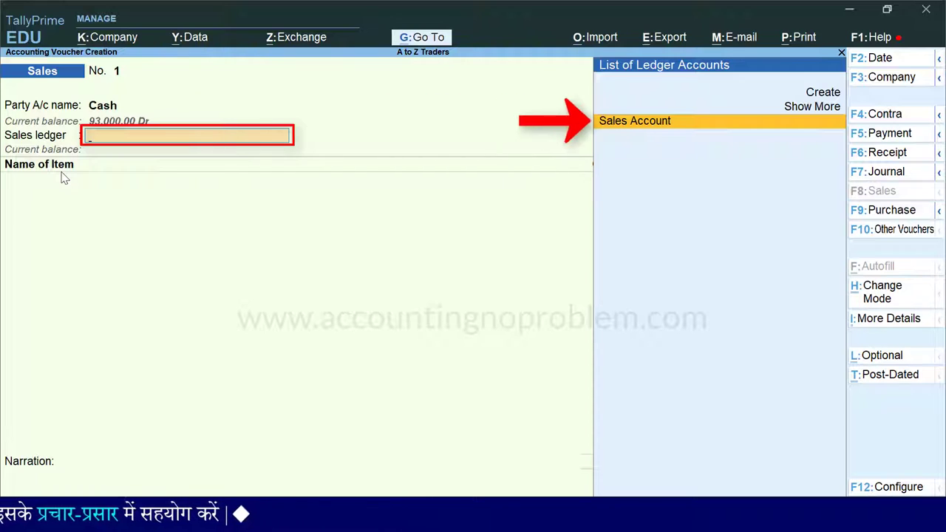
Use Sales Account and add Sony TV 20", 2 Nos at 25,000, amounting to 50,000
{"action": "key", "text": "Return"}
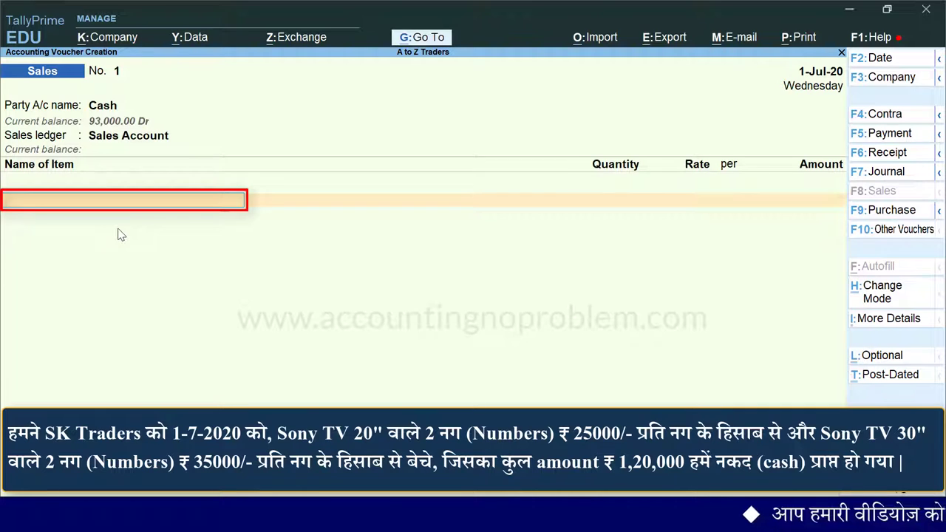
{"action": "type", "text": "S"}
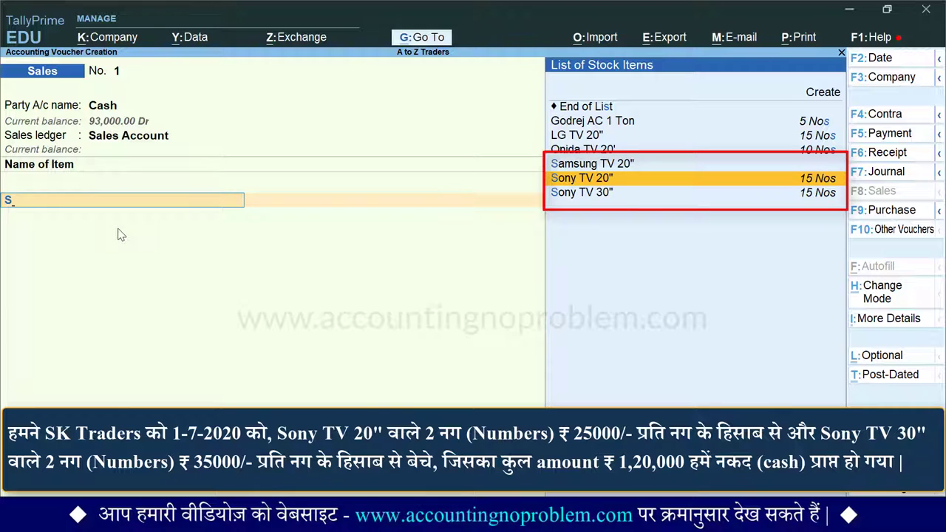
{"action": "key", "text": "Return"}
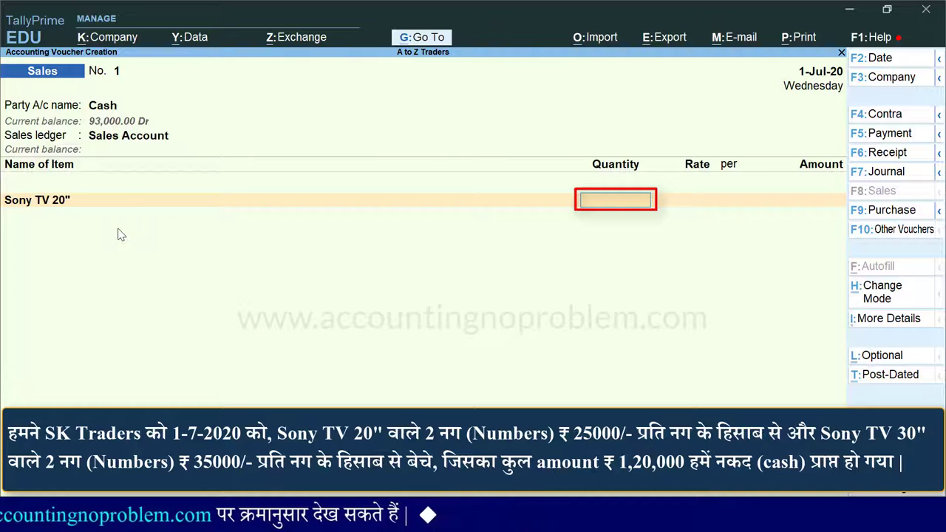
{"action": "type", "text": "2"}
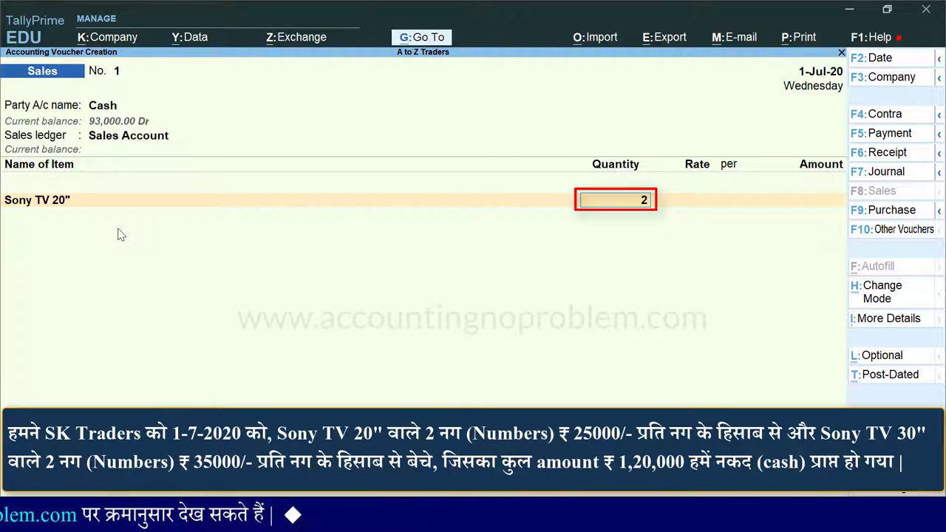
{"action": "key", "text": "Return"}
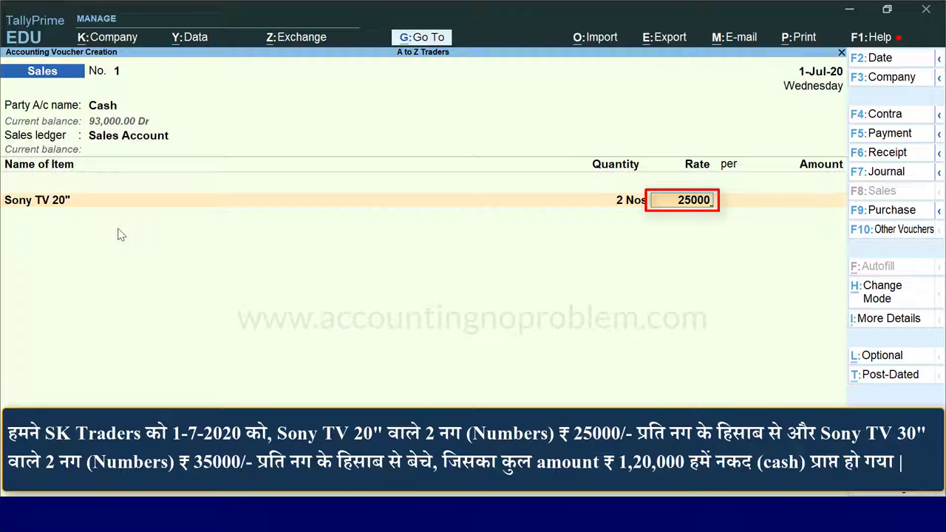
{"action": "key", "text": "Return"}
{"action": "key", "text": "Return"}
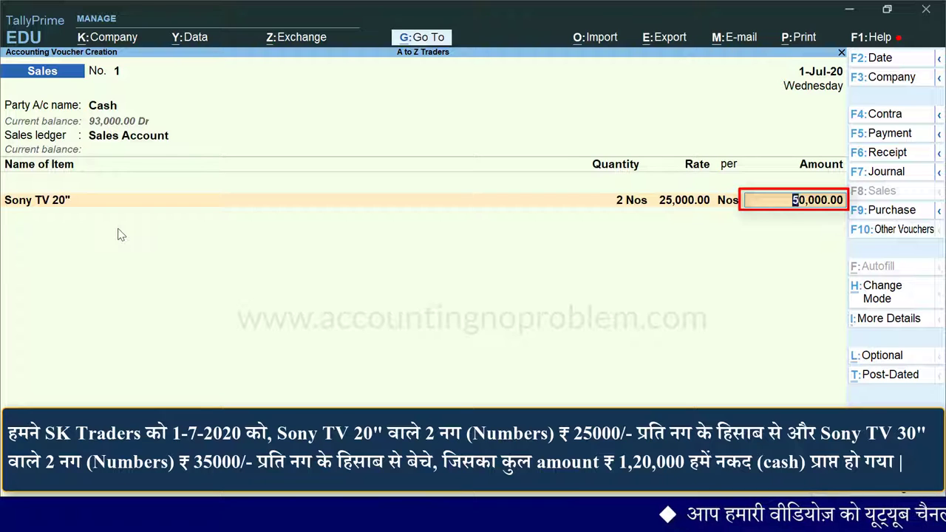
{"action": "key", "text": "Return"}
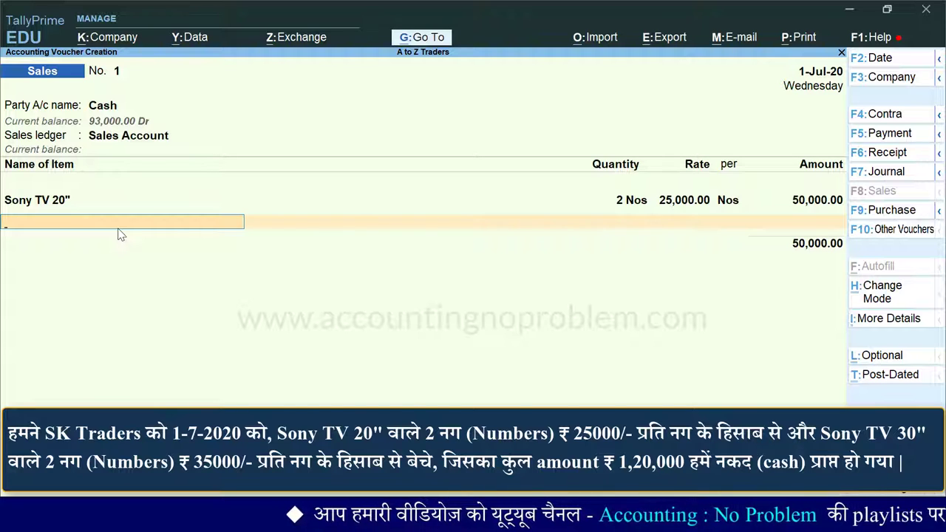
Add Sony TV 30", 2 Nos at 35,000, as the second item and end the item list
{"action": "type", "text": "S"}
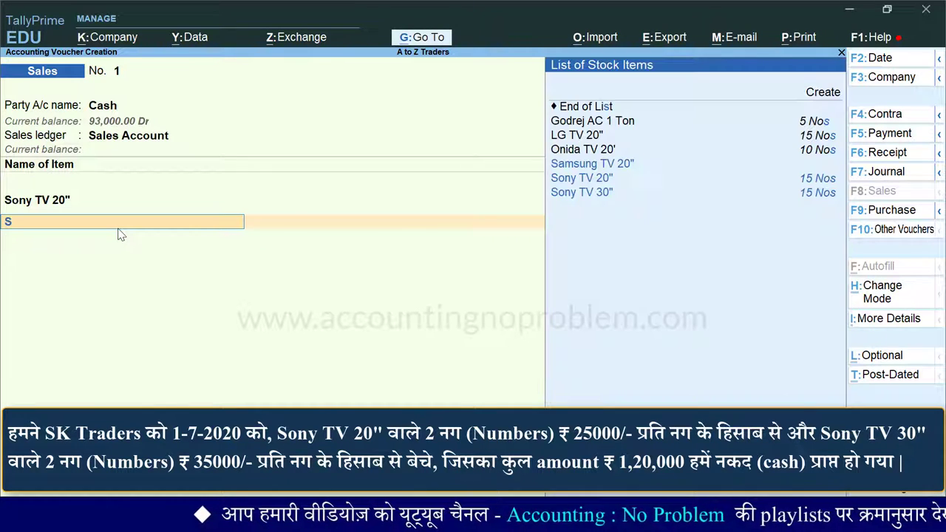
{"action": "key", "text": "Down"}
{"action": "key", "text": "Down"}
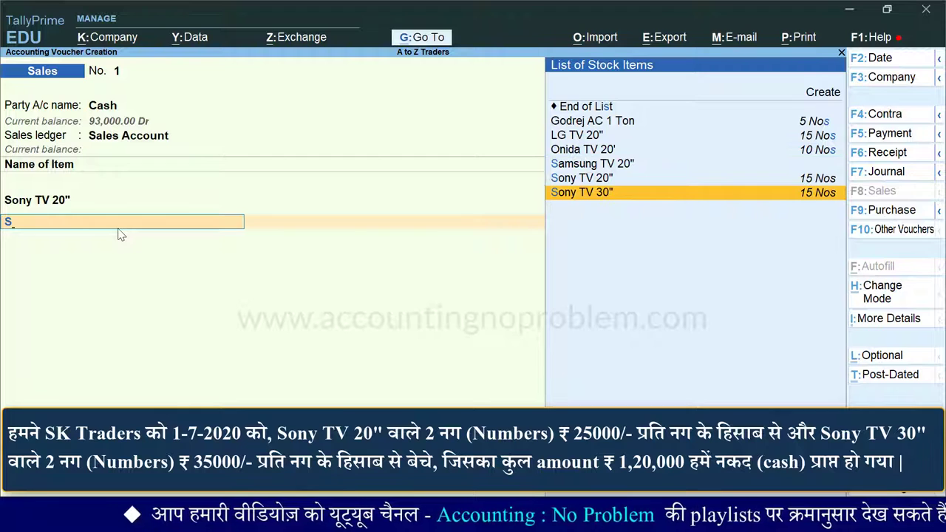
{"action": "key", "text": "Return"}
{"action": "key", "text": "Return"}
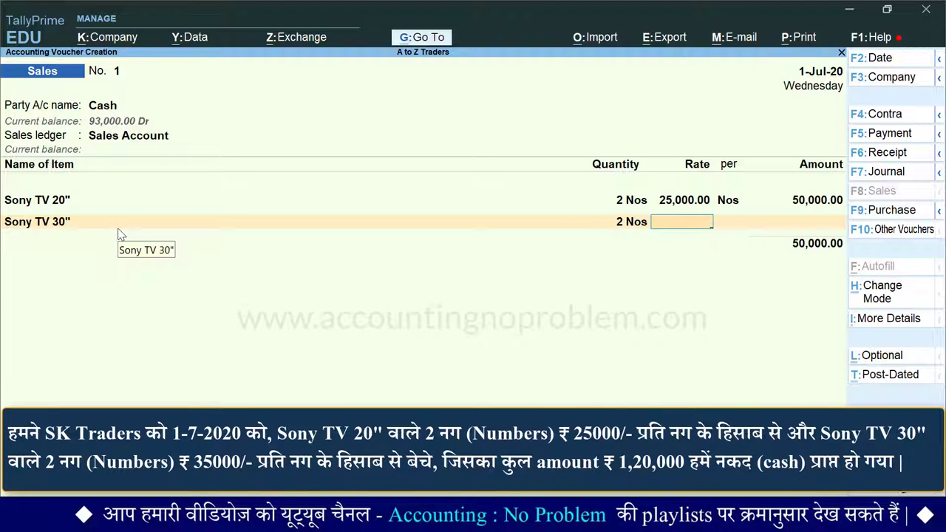
{"action": "key", "text": "Return"}
{"action": "key", "text": "Return"}
{"action": "key", "text": "Return"}
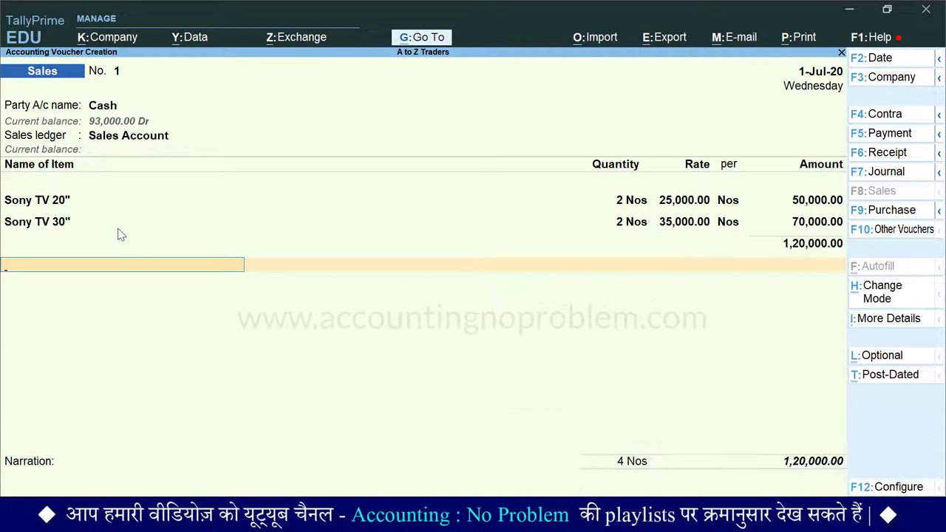
{"action": "key", "text": "Return"}
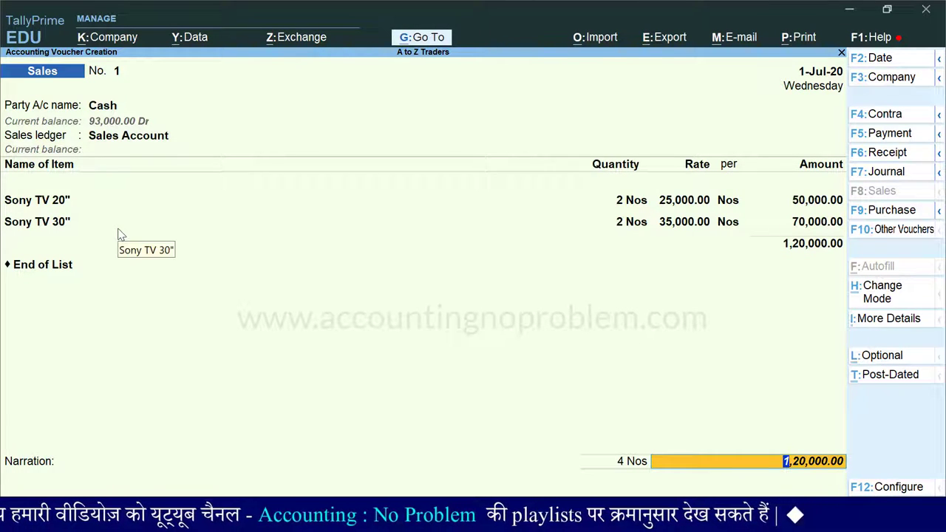
Accept the 1,20,000 total, enter the cash-sale narration, and save the voucher
{"action": "key", "text": "Return"}
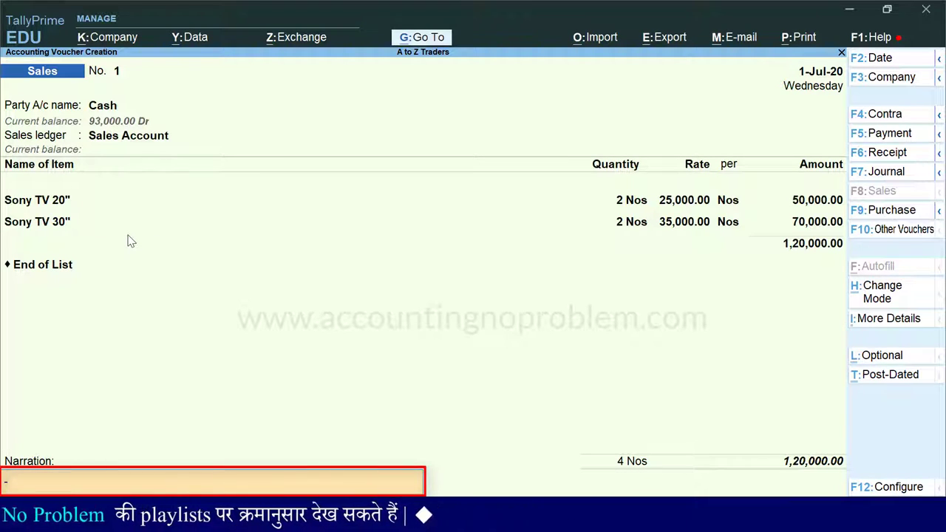
{"action": "key", "text": "ctrl+alt+v"}
{"action": "type", "text": "."}
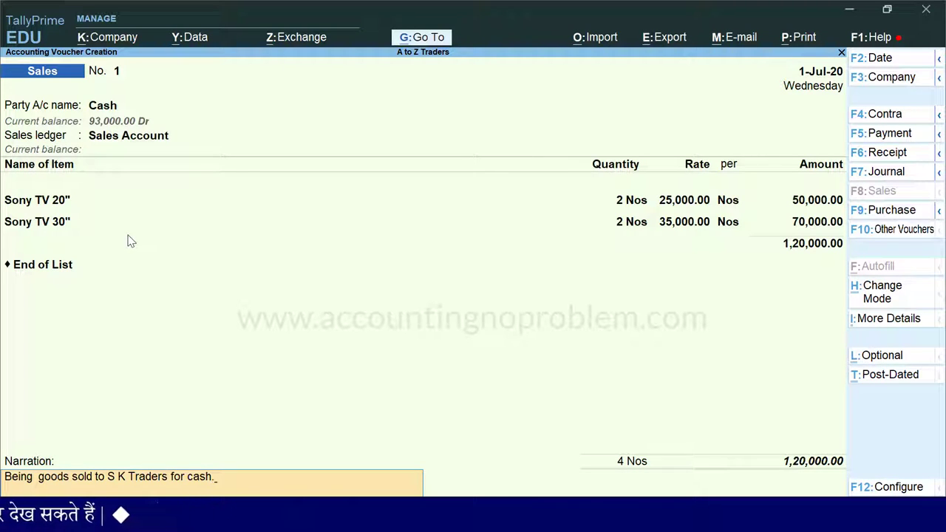
{"action": "key", "text": "Return"}
{"action": "key", "text": "Return"}
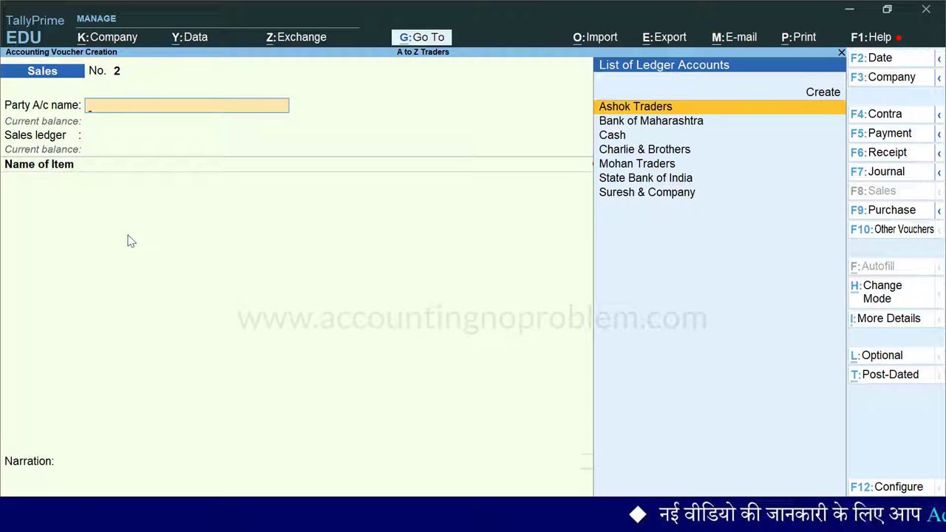
Recall sales voucher No. 1 and preview its invoice via Print > Current
{"action": "key", "text": "Page_Up"}
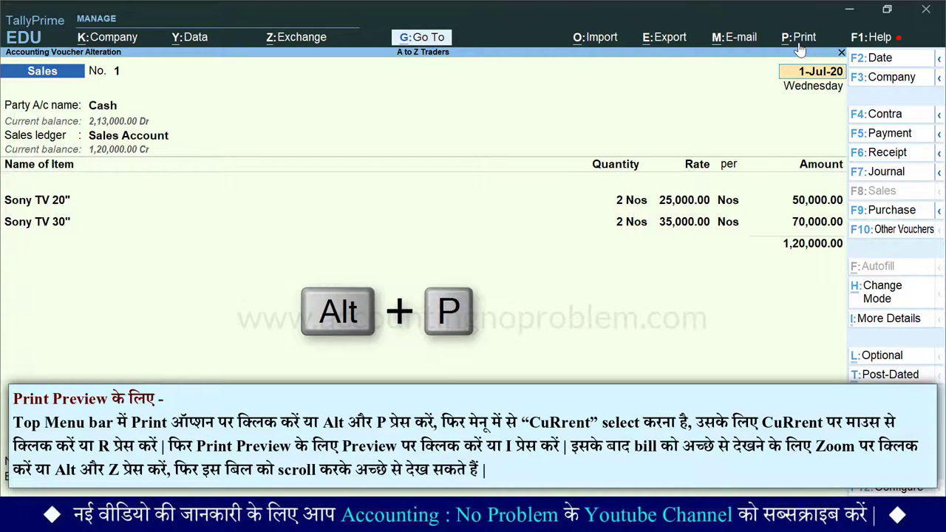
{"action": "key", "text": "alt+p"}
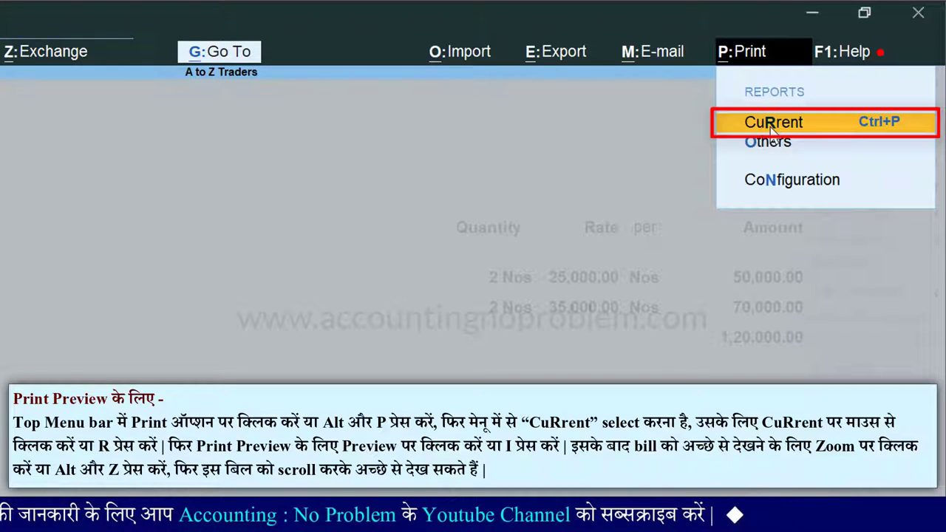
{"action": "key", "text": "r"}
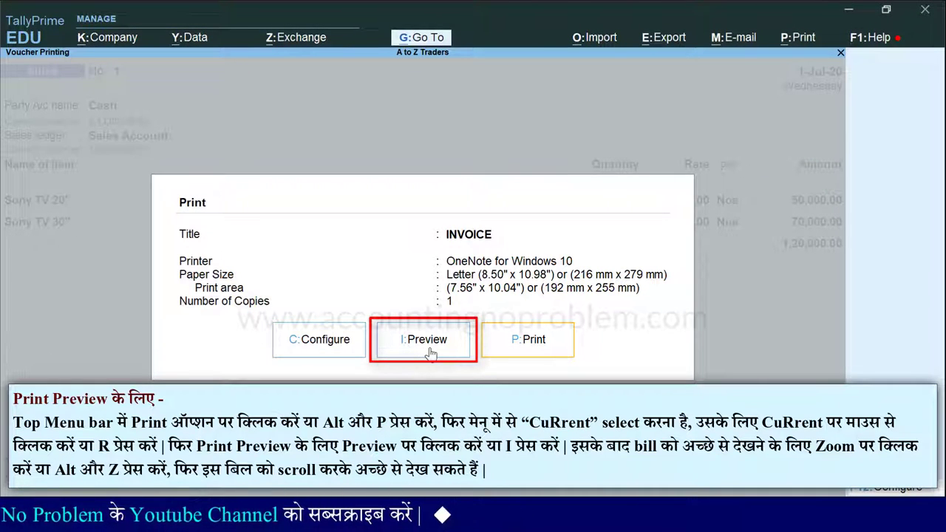
{"action": "key", "text": "i"}
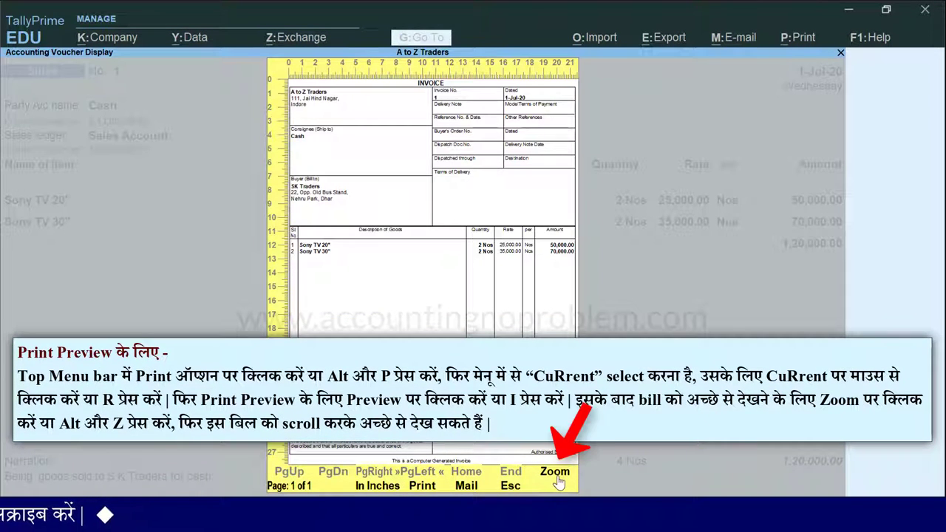
Zoom the invoice preview to full width and scroll through the SK Traders bill
{"action": "key", "text": "alt+z"}
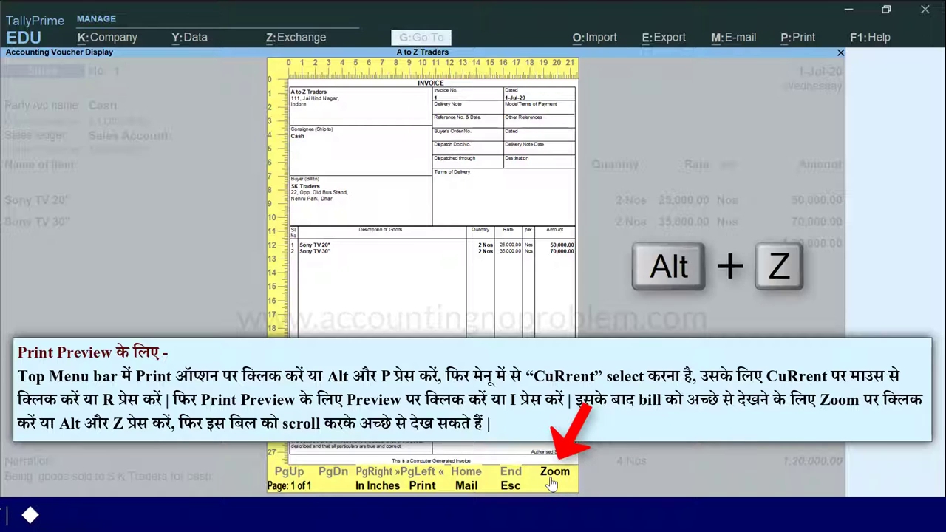
{"action": "left_click", "coordinate": [553, 477]}
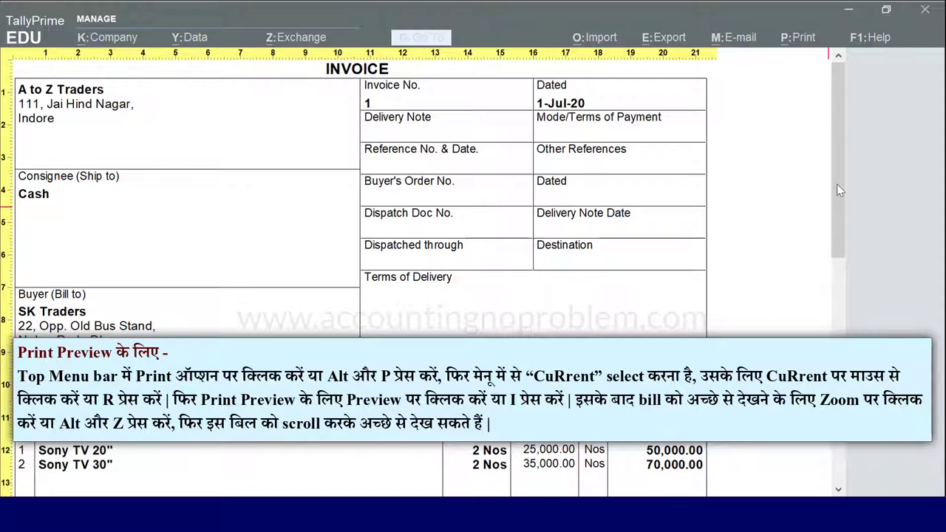
{"action": "left_click_drag", "start_coordinate": [843, 96], "coordinate": [819, 77]}
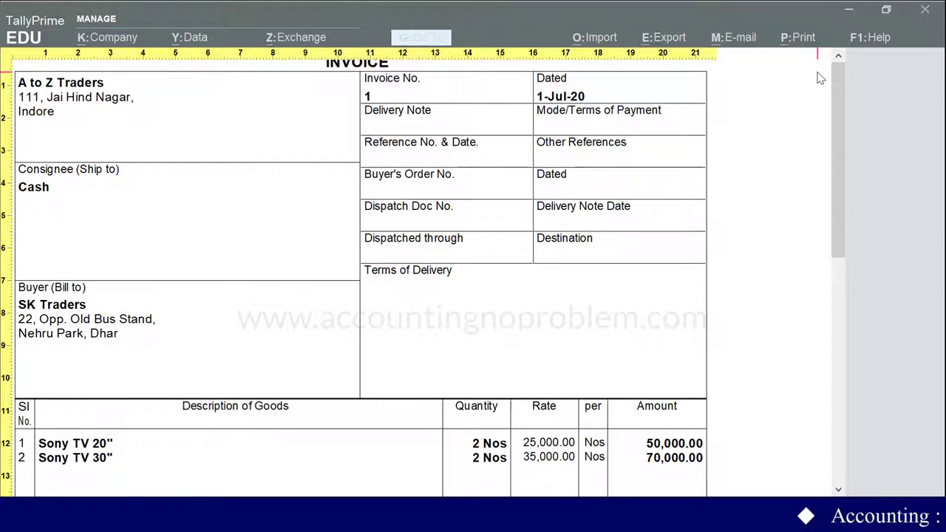
{"action": "key", "text": "Escape"}
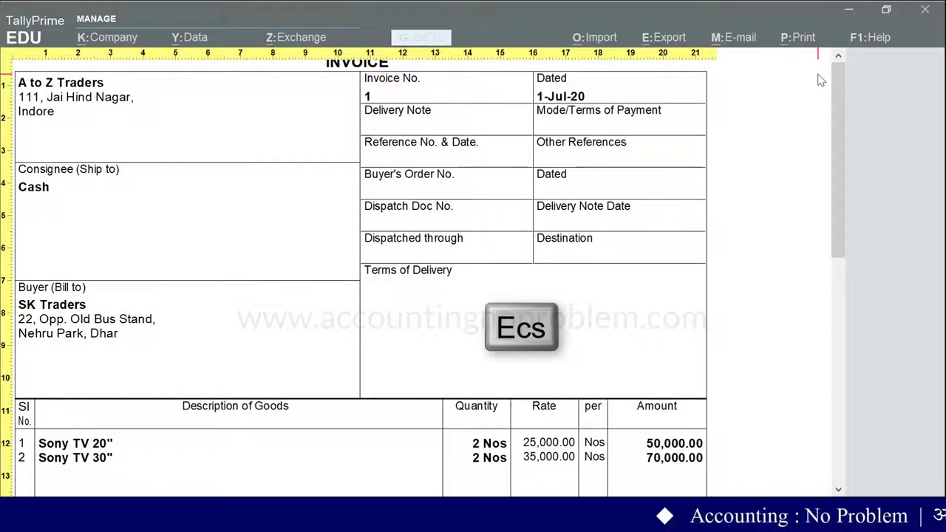
Close printing, quit the voucher screen, and return to the Gateway of Tally
{"action": "key", "text": "Escape"}
{"action": "key", "text": "Escape"}
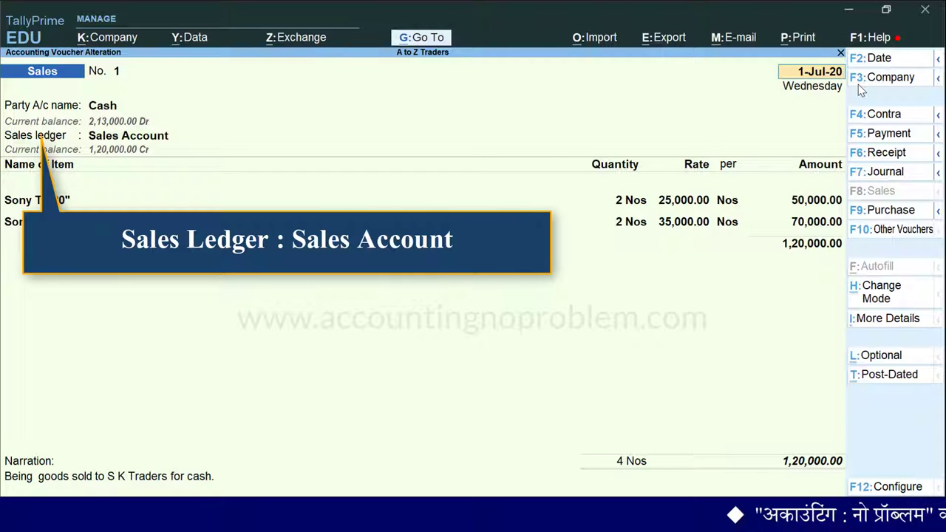
{"action": "key", "text": "Escape"}
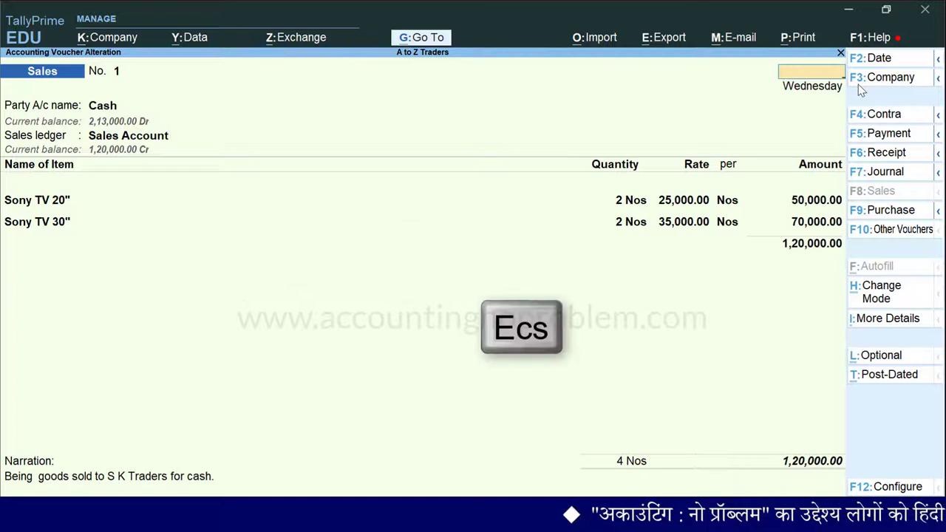
{"action": "key", "text": "y"}
{"action": "key", "text": "Escape"}
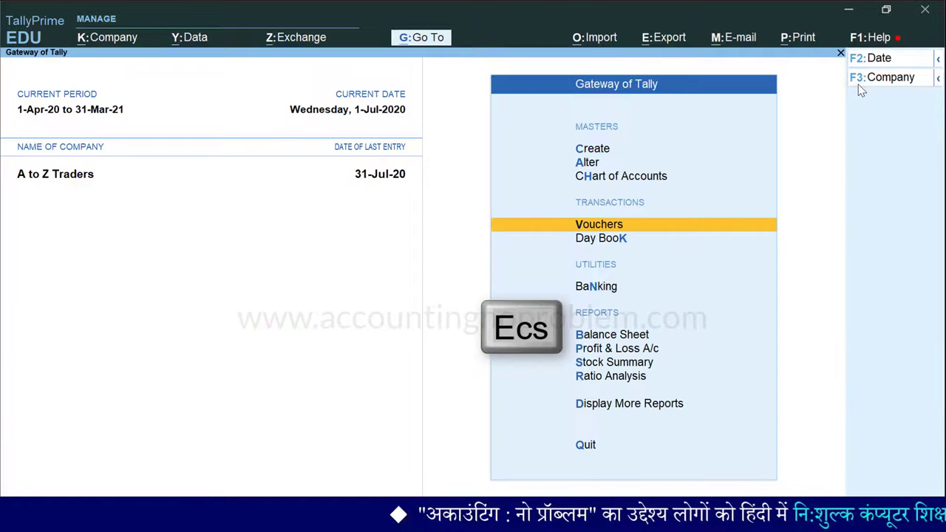